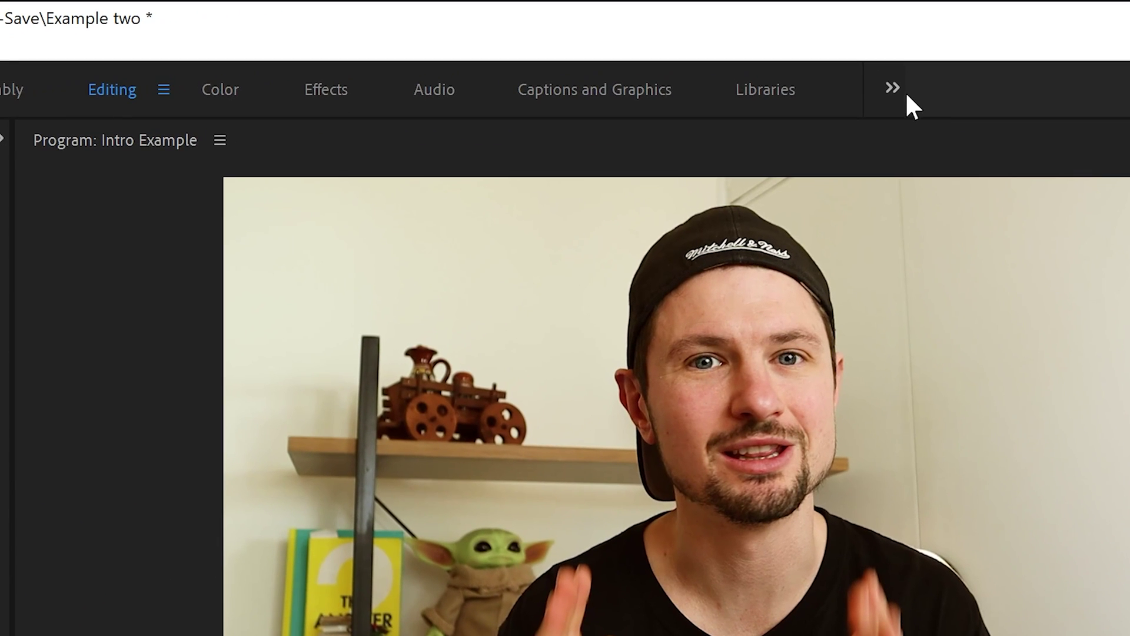
- Switch to the Captions and Graphics workspace and focus the captions panel
left_click(891, 89)
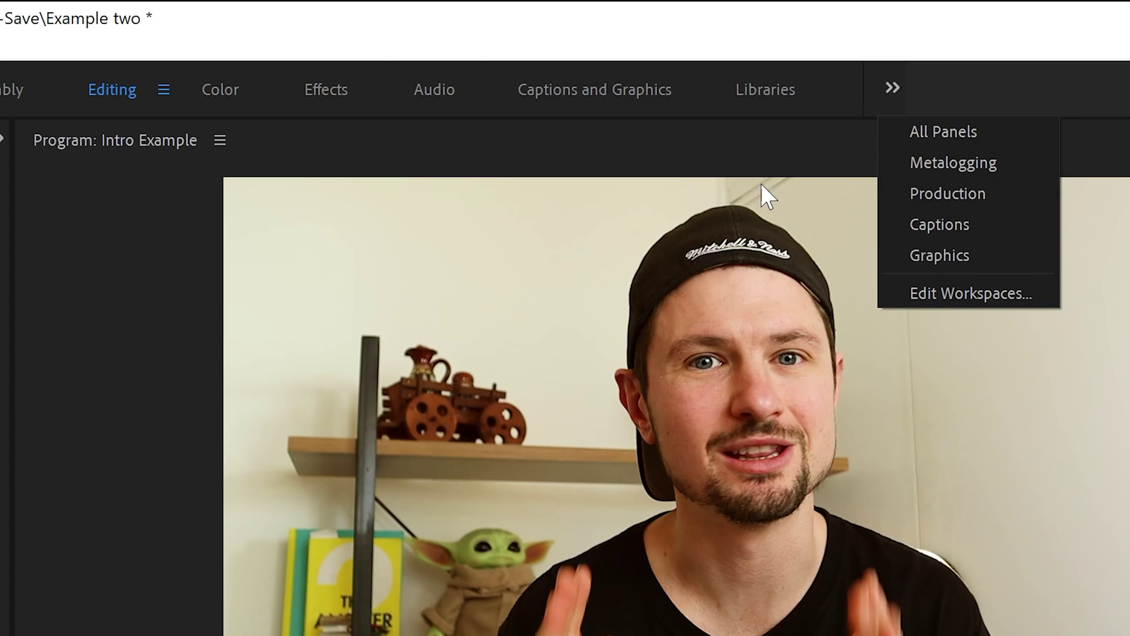
left_click(580, 91)
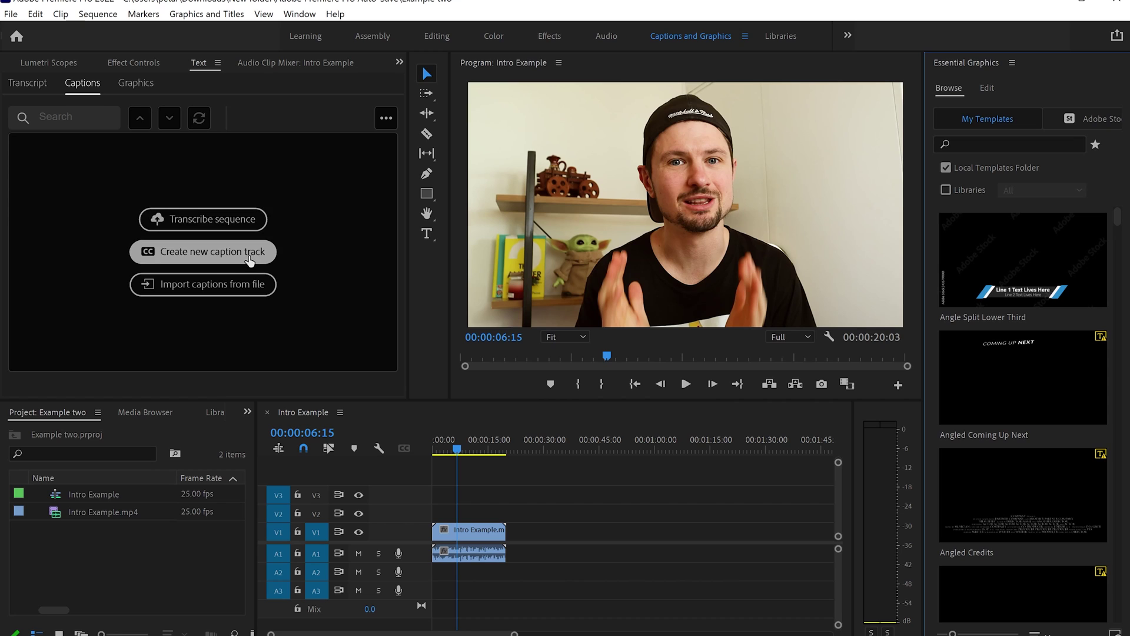
left_click(223, 317)
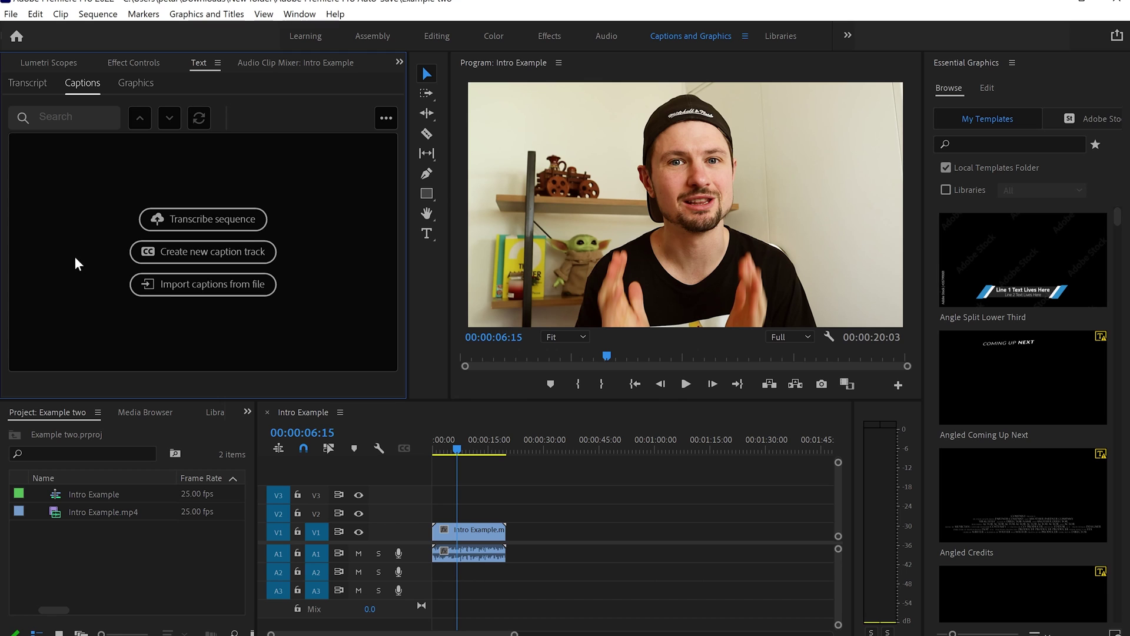
- Set up a sequence transcript of the Mix audio track in English (UK)
left_click(190, 220)
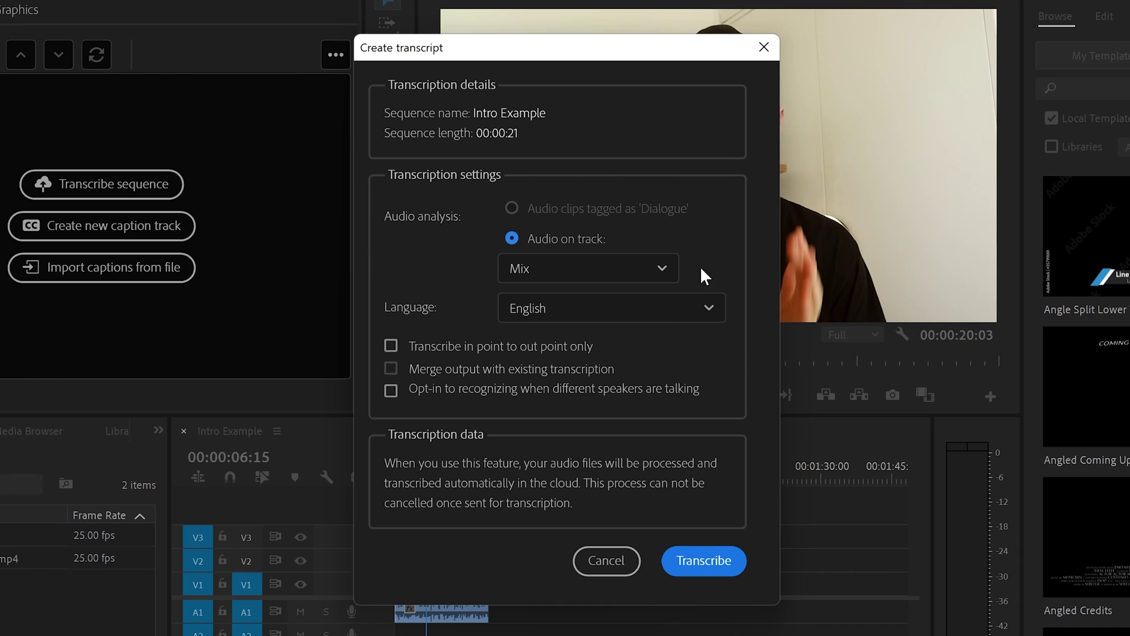
left_click(664, 270)
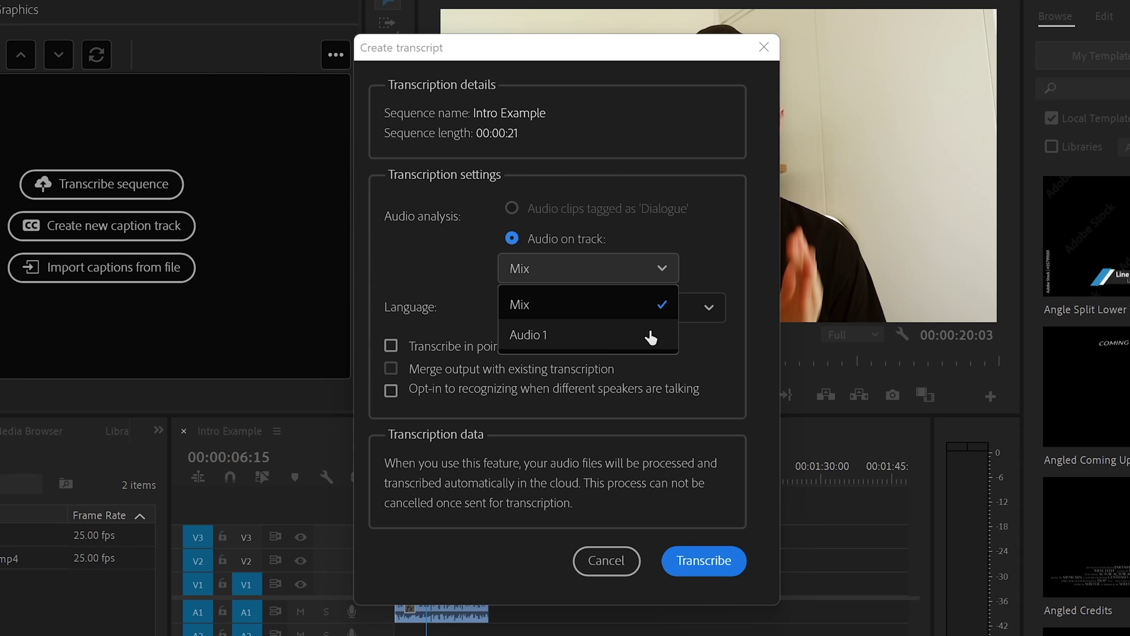
left_click(716, 216)
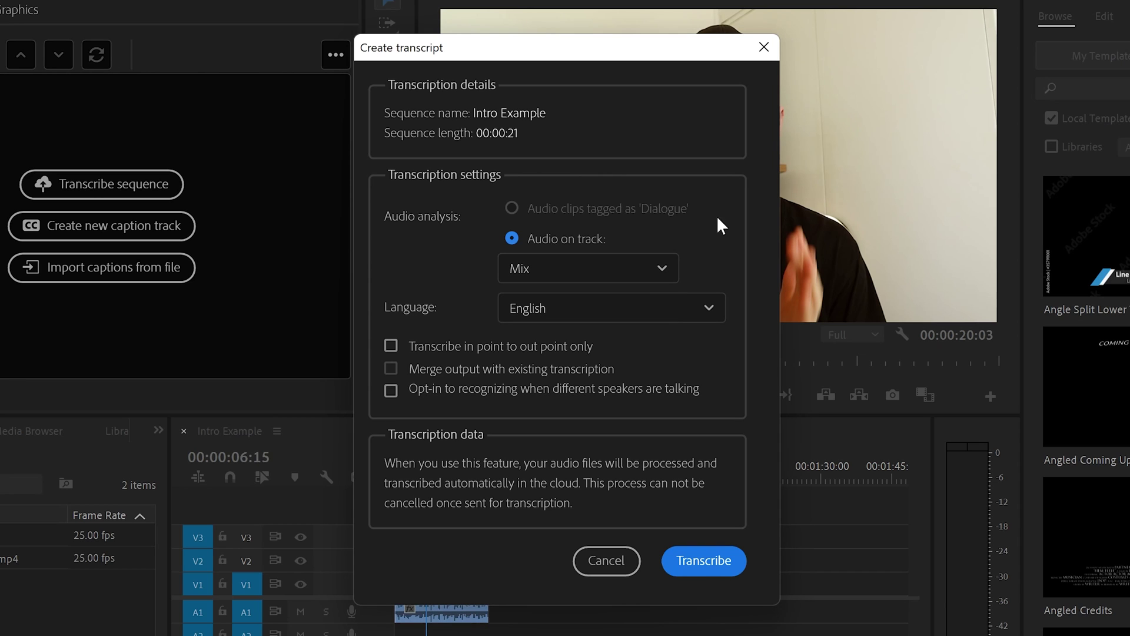
left_click(709, 312)
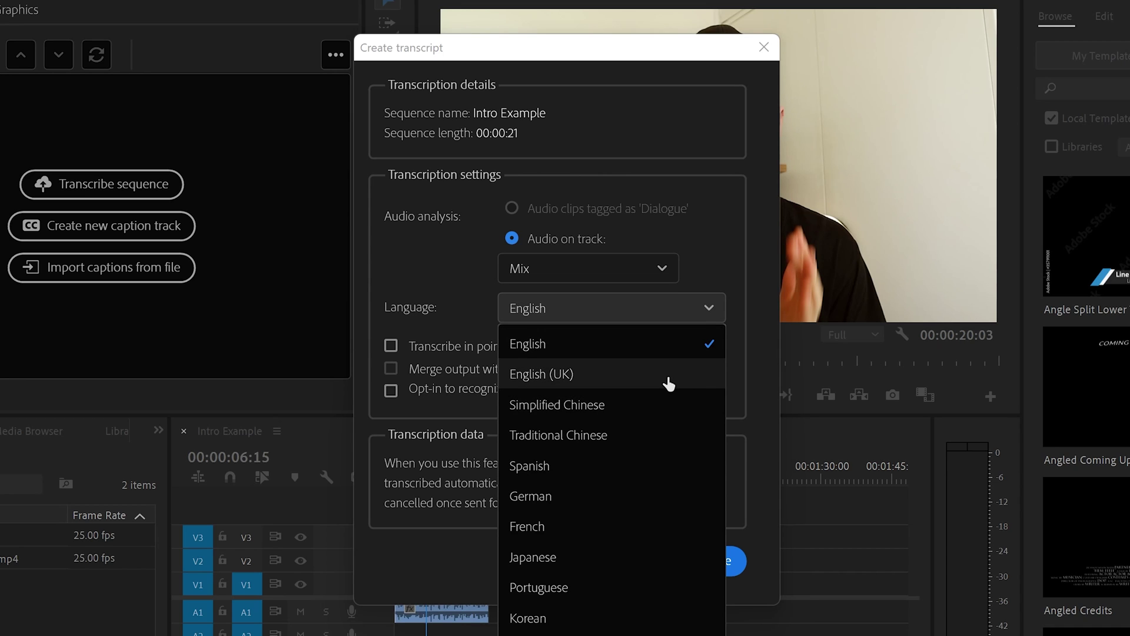
left_click(669, 380)
left_click(705, 306)
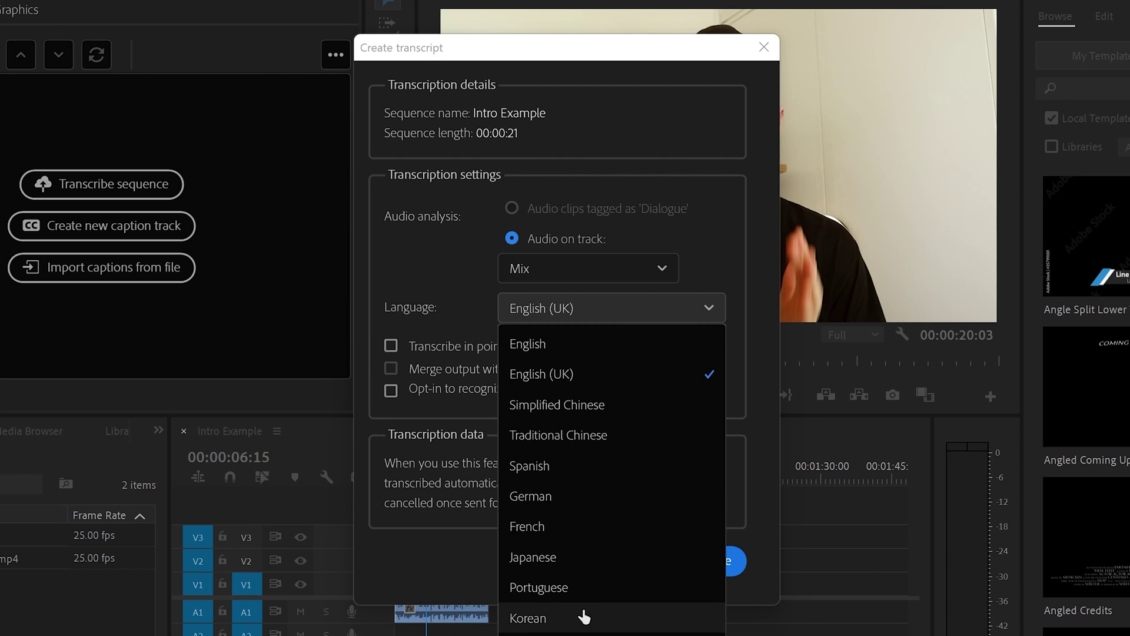
left_click(413, 268)
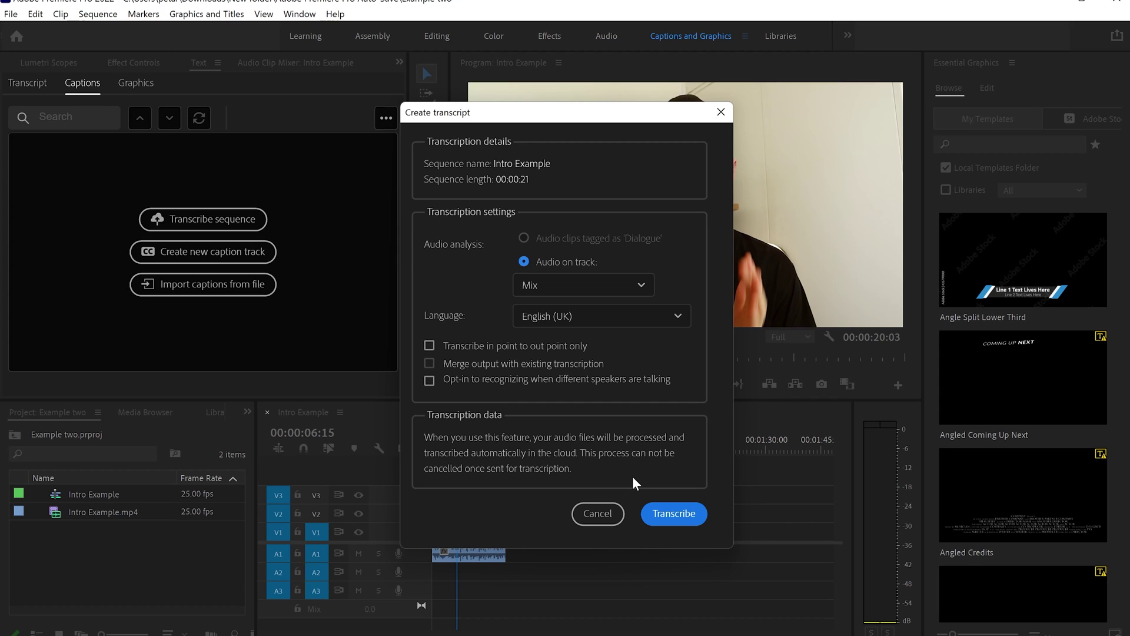
- Run the auto transcription of the Intro Example sequence
left_click(685, 515)
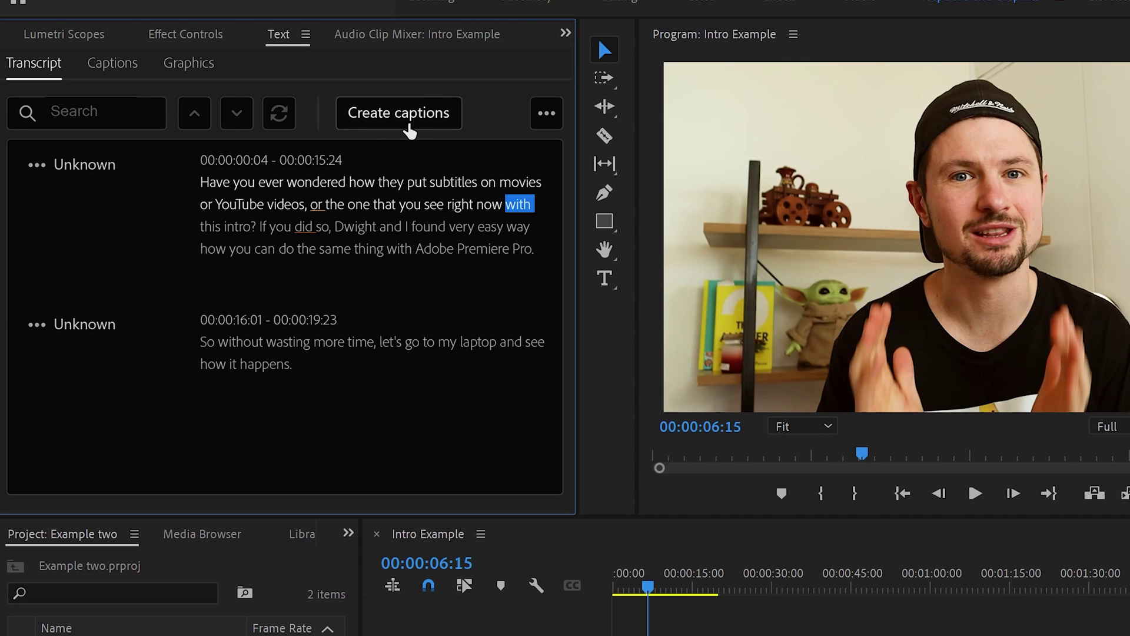
- Set up captions with the Subtitle default preset, Subtitle format, style None and single lines
left_click(413, 129)
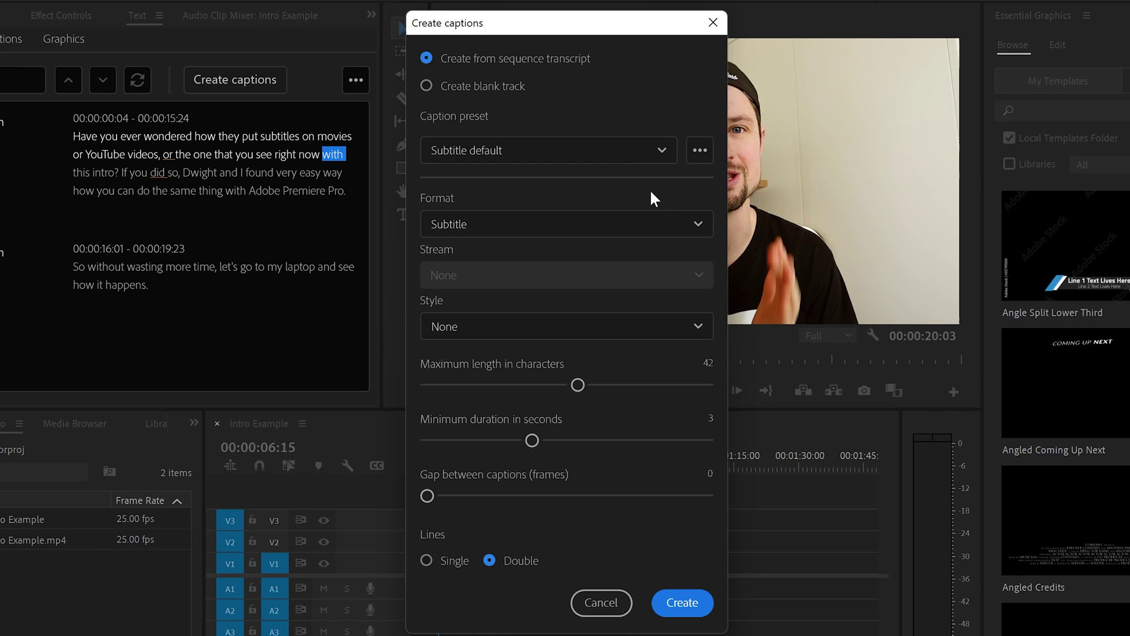
left_click(670, 155)
left_click(670, 153)
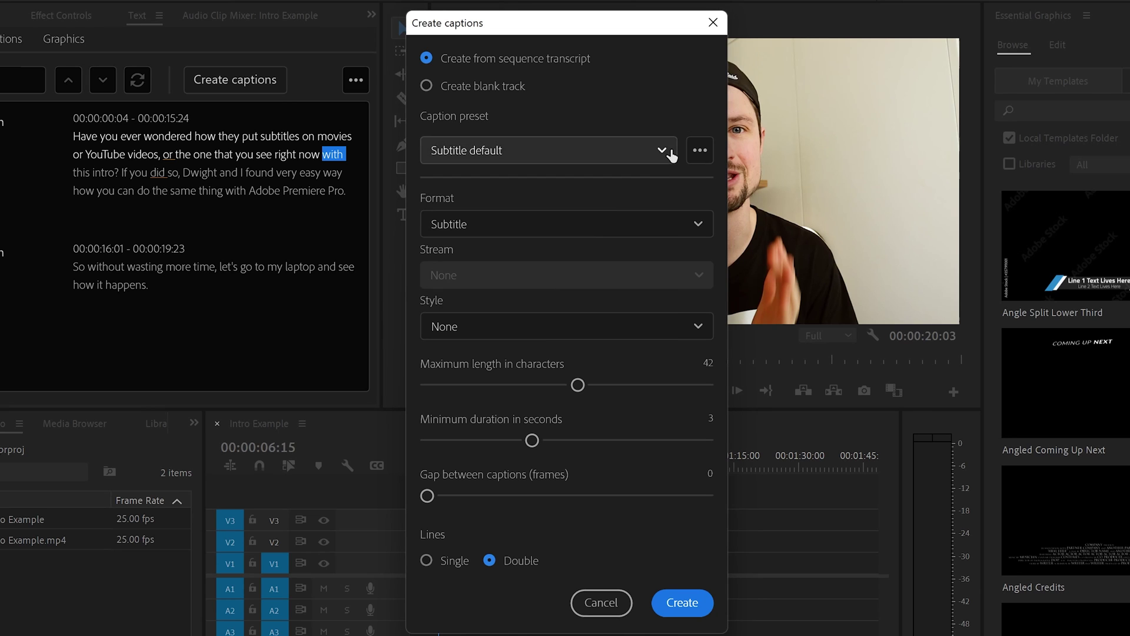
left_click(694, 230)
left_click(695, 229)
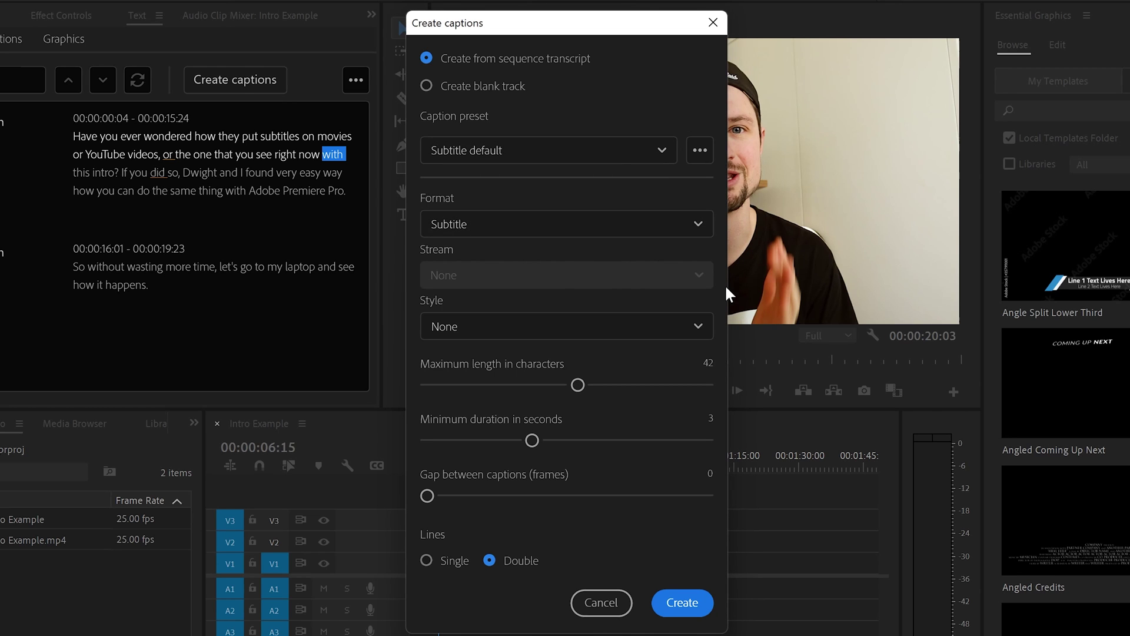
left_click(688, 331)
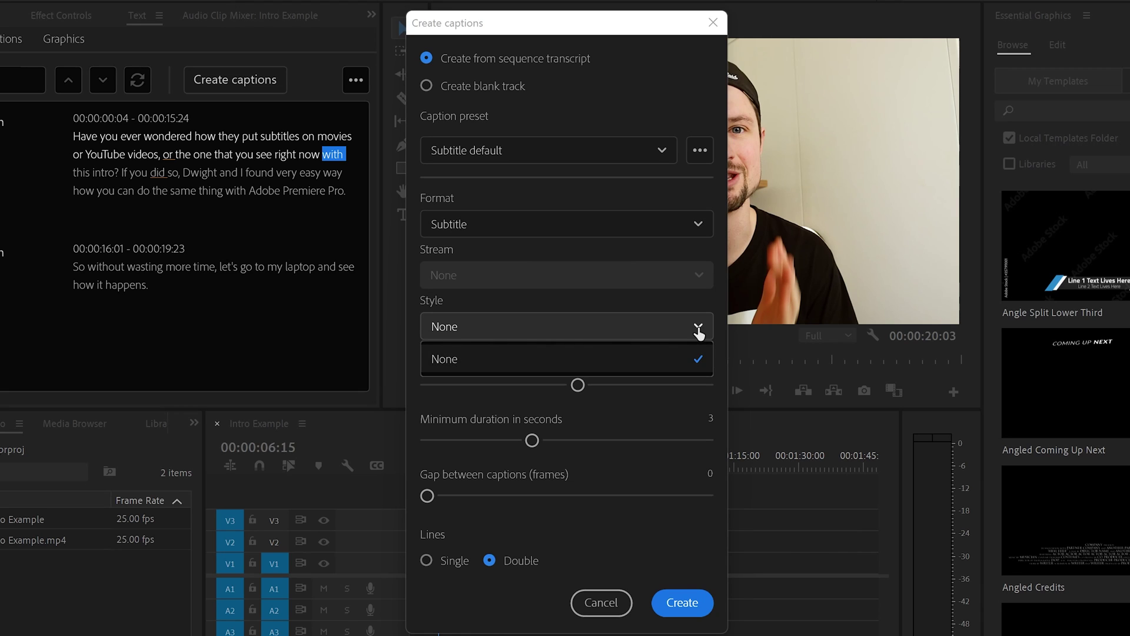
left_click(699, 330)
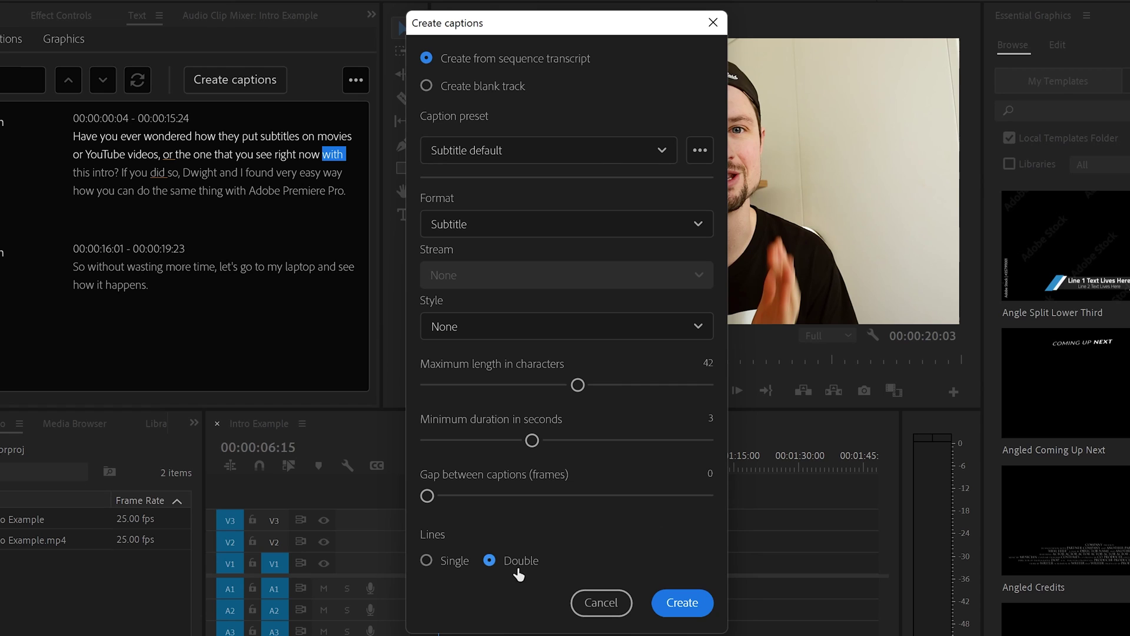
left_click(431, 562)
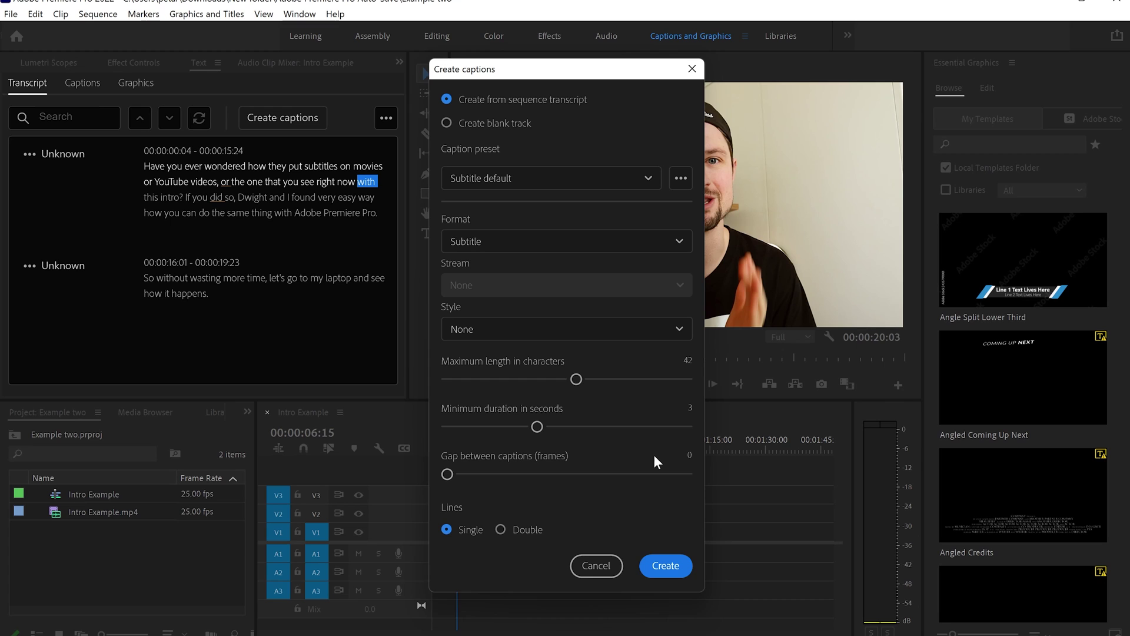
- Generate the subtitle captions and play the sequence from the start to review them
left_click(666, 565)
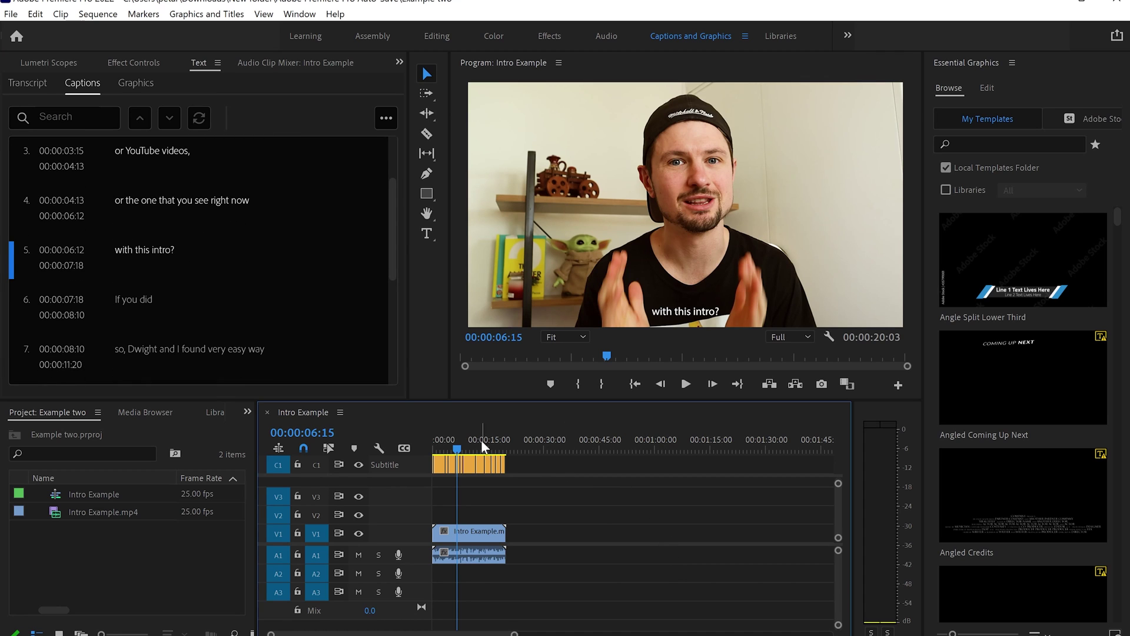
left_click(436, 442)
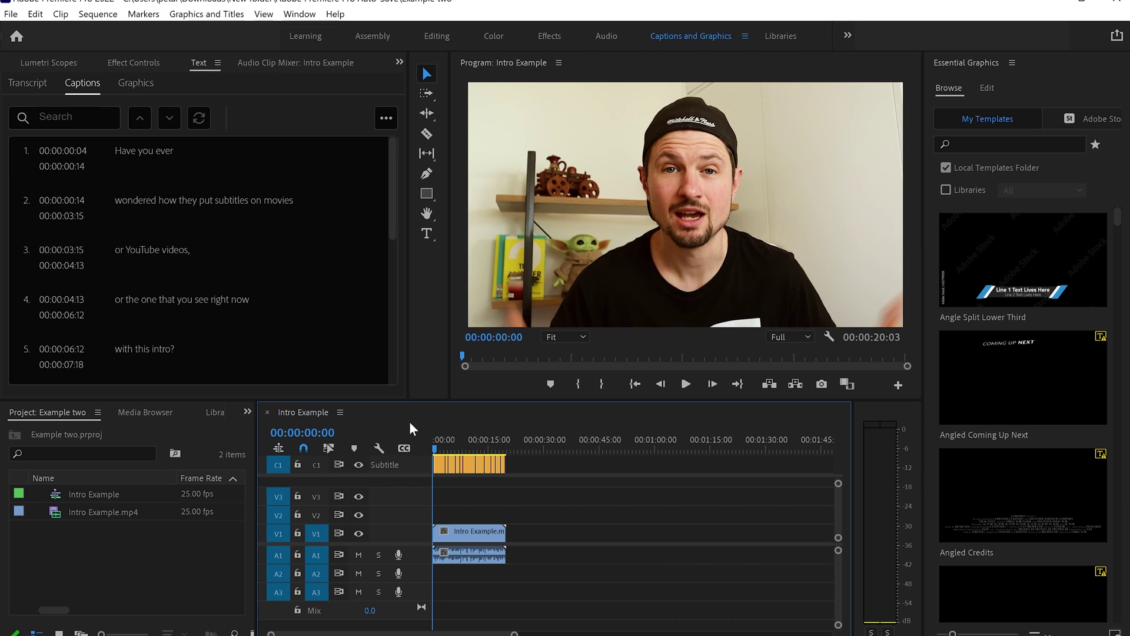
key("space")
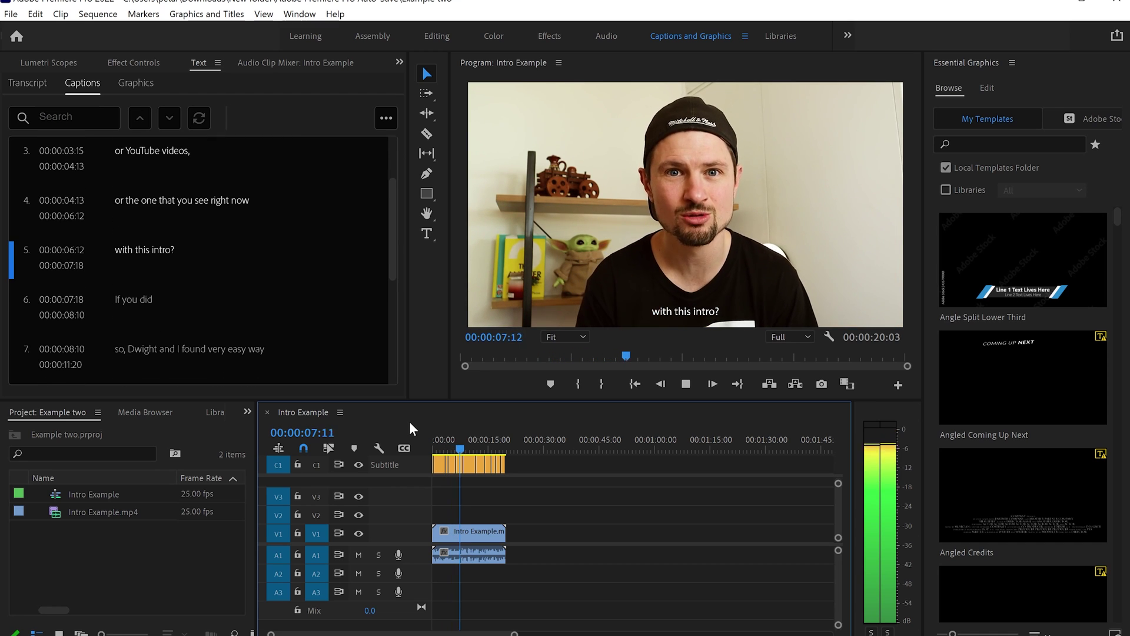
key("space")
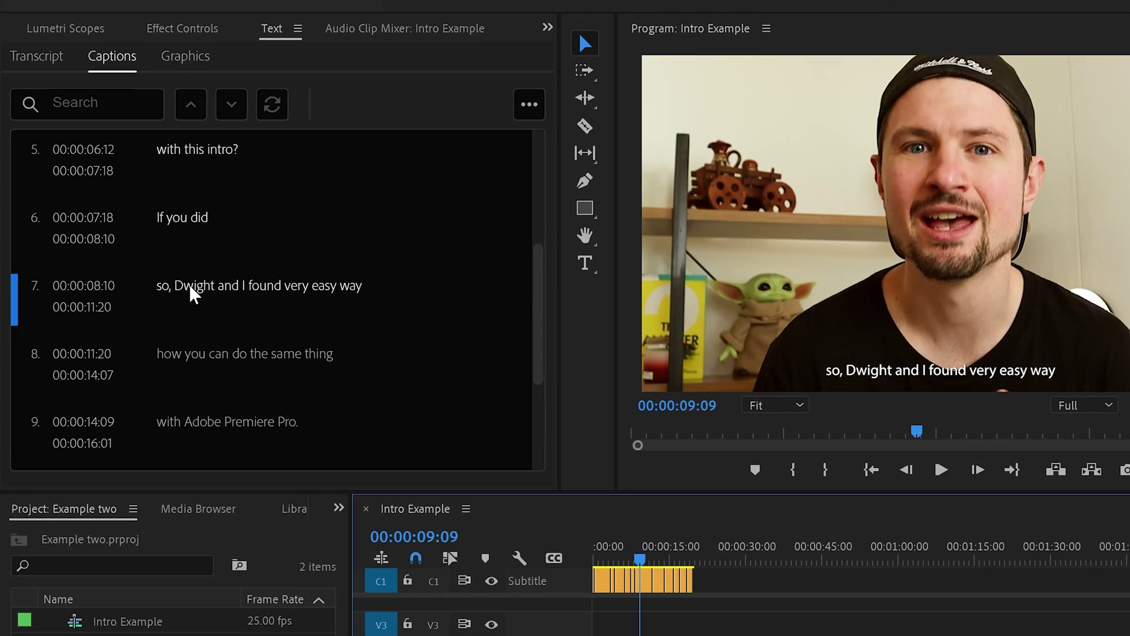
- Replace the misheard name in caption 7 with 'do I'
double_click(156, 250)
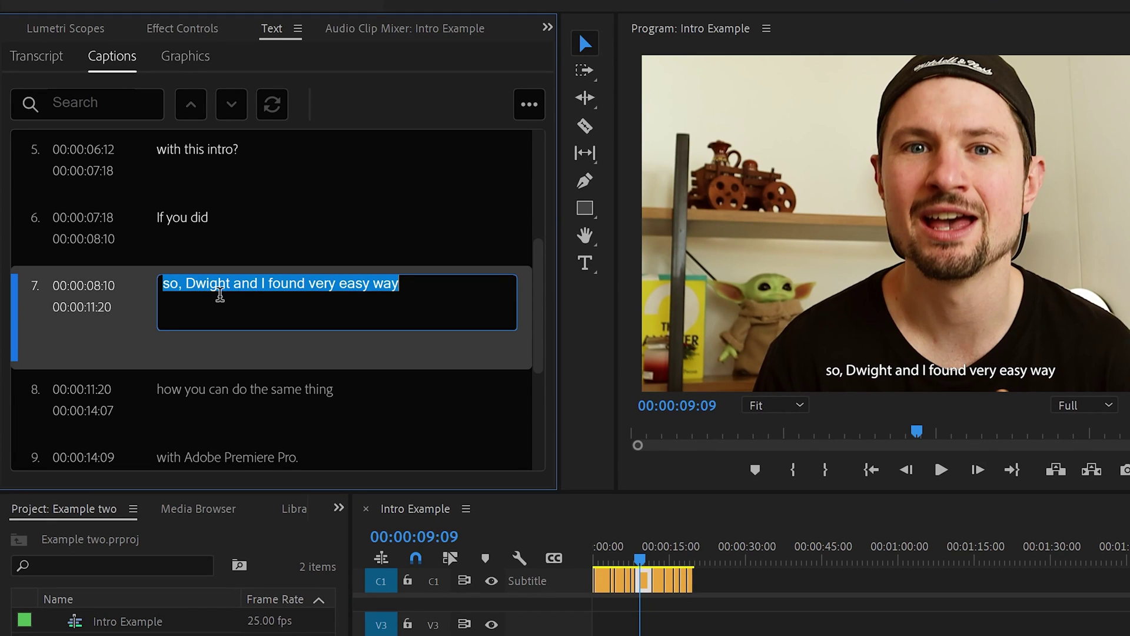
left_click(214, 287)
left_click_drag(186, 281, 234, 283)
key("BackSpace")
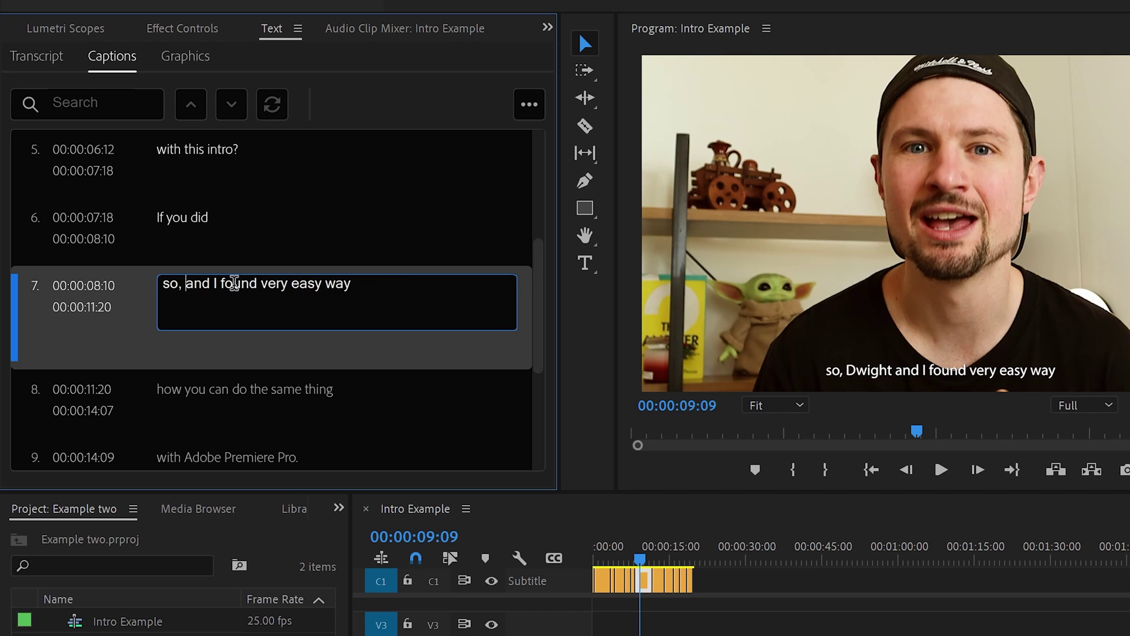
type("do I")
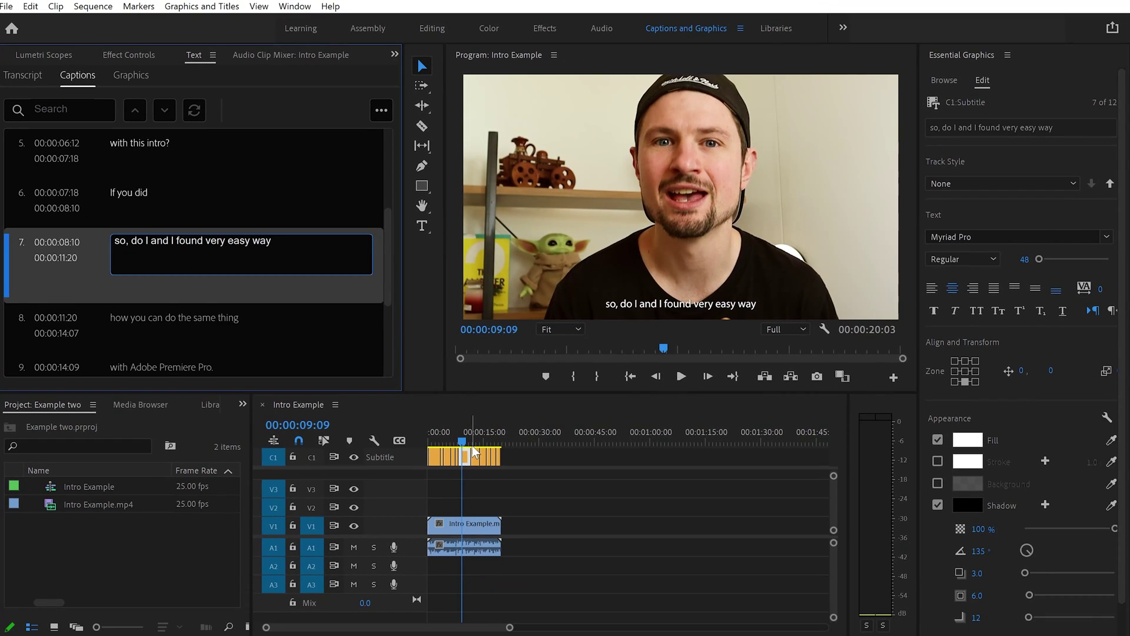
- Replay the corrected caption in the sequence, then deselect caption 7
left_click(504, 468)
key("space")
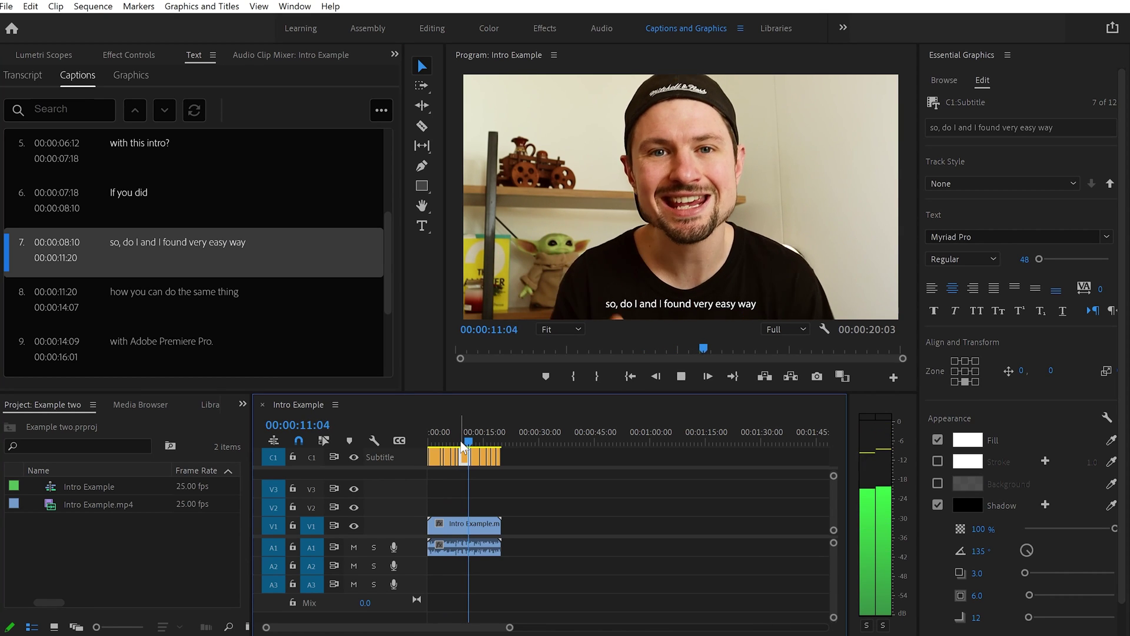
key("space")
left_click(555, 463)
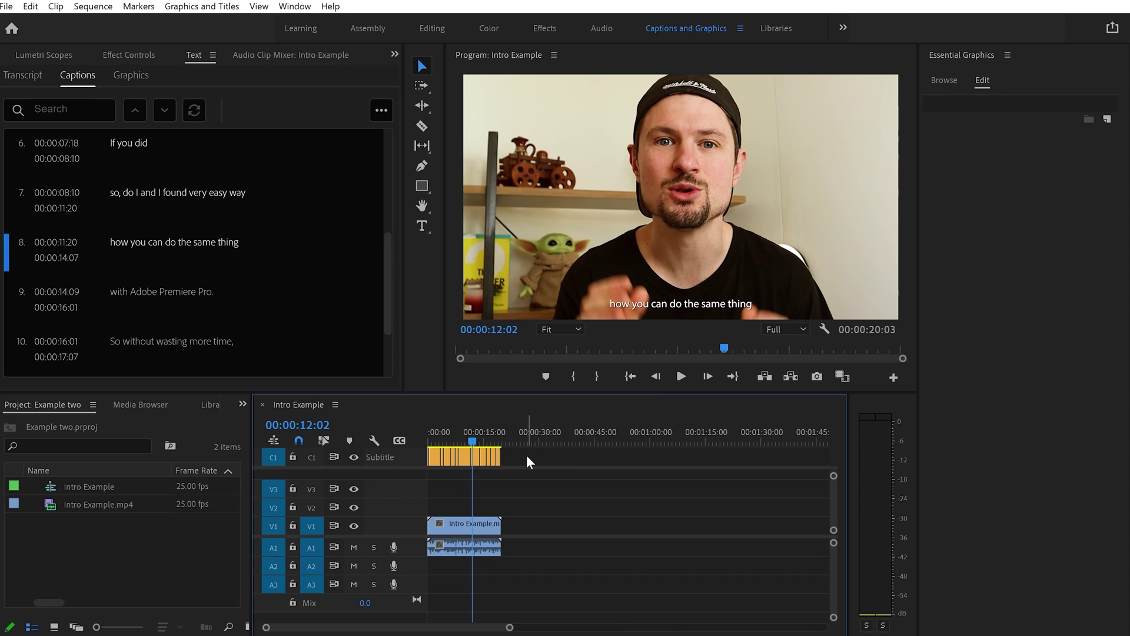
- Select caption 7 and change its font to Open Sans
left_click(469, 463)
left_click_drag(471, 440, 465, 440)
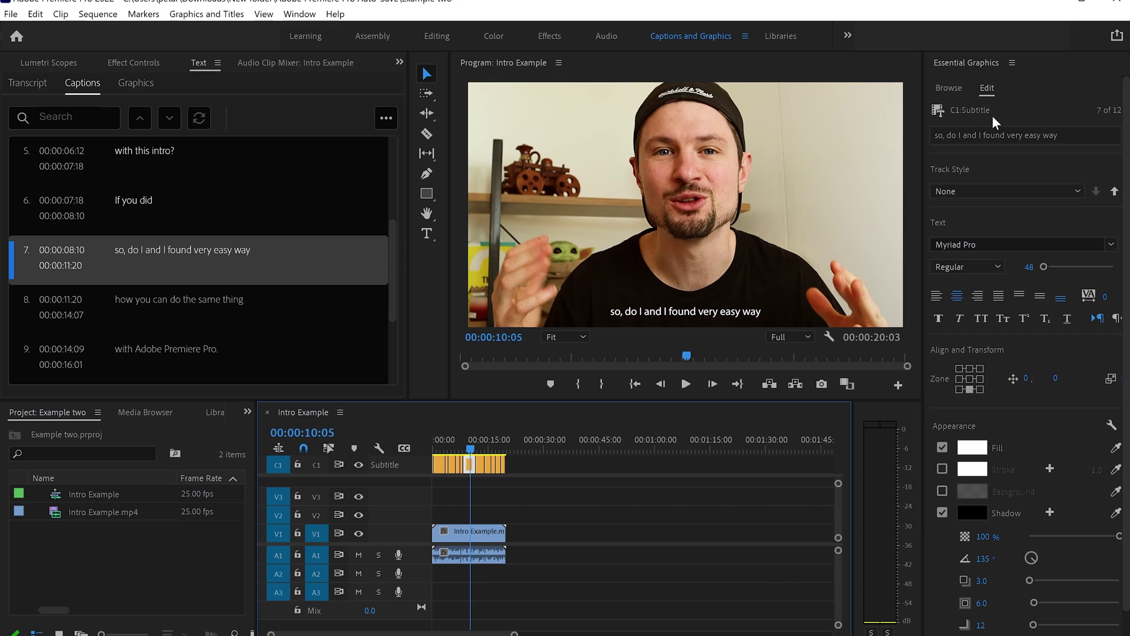
left_click(993, 90)
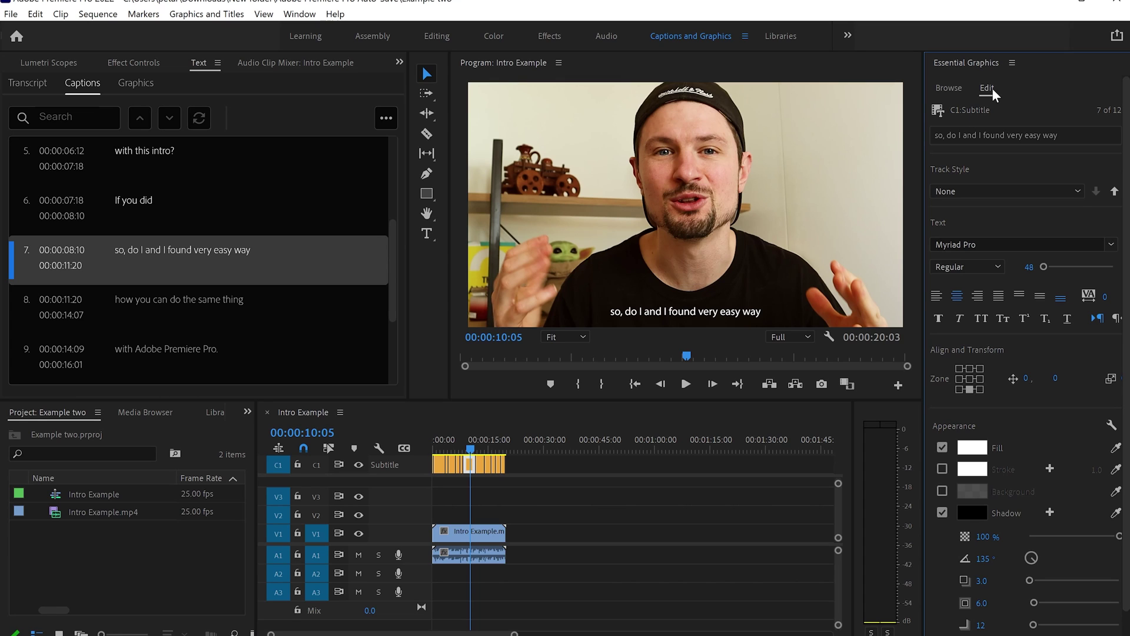
left_click(1111, 245)
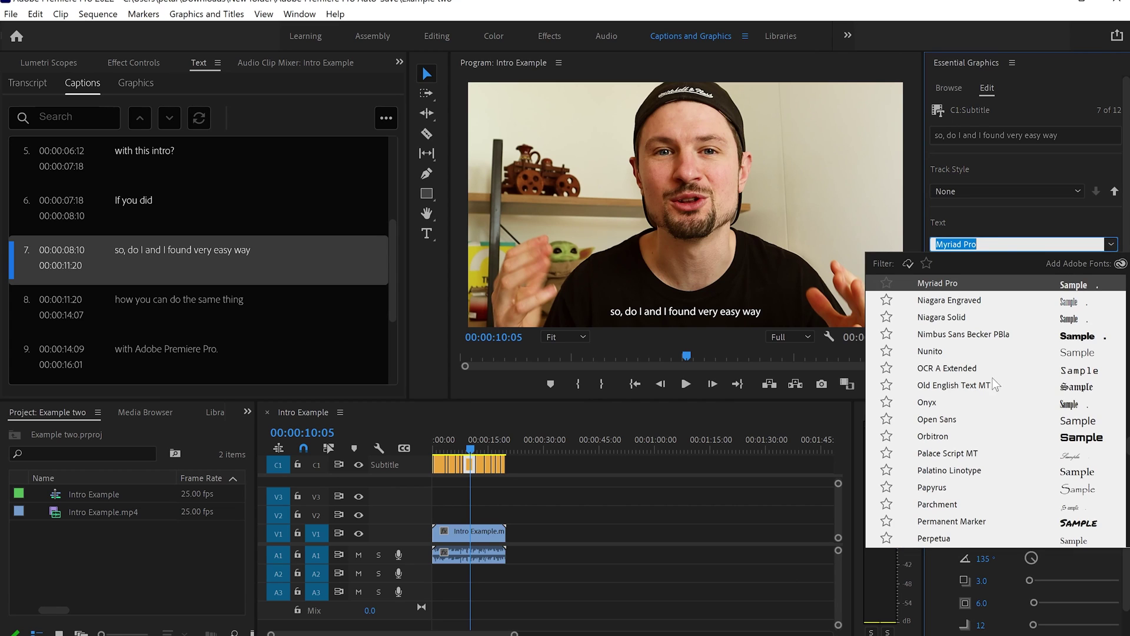
left_click(1000, 419)
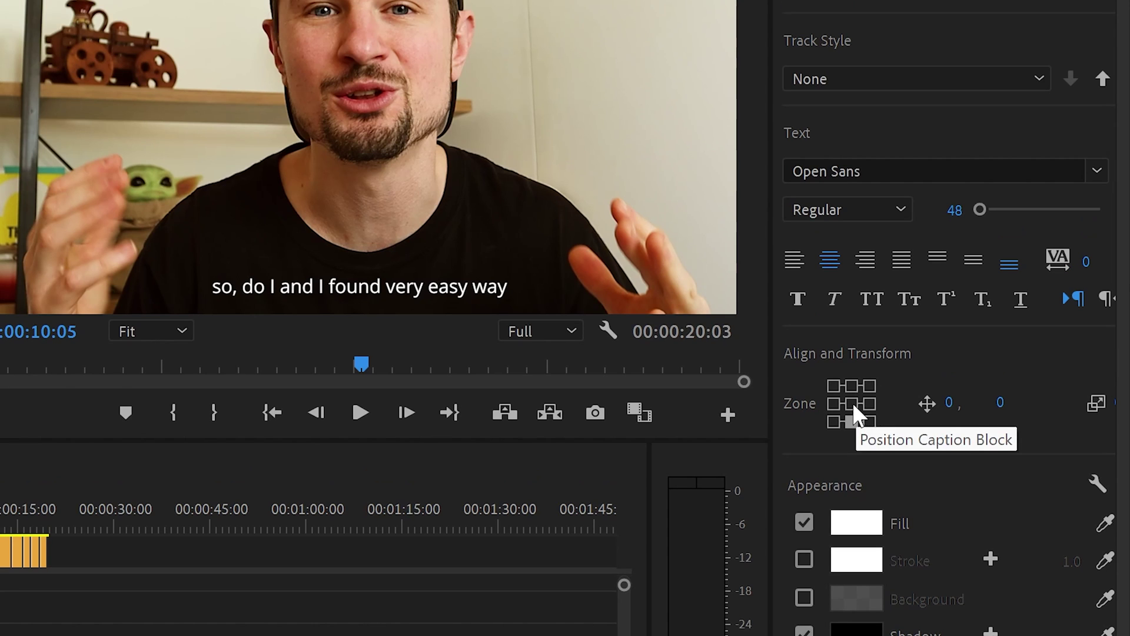
- Try the zone positions, keep bottom-centre, and raise the caption to vertical offset -92
left_click(853, 404)
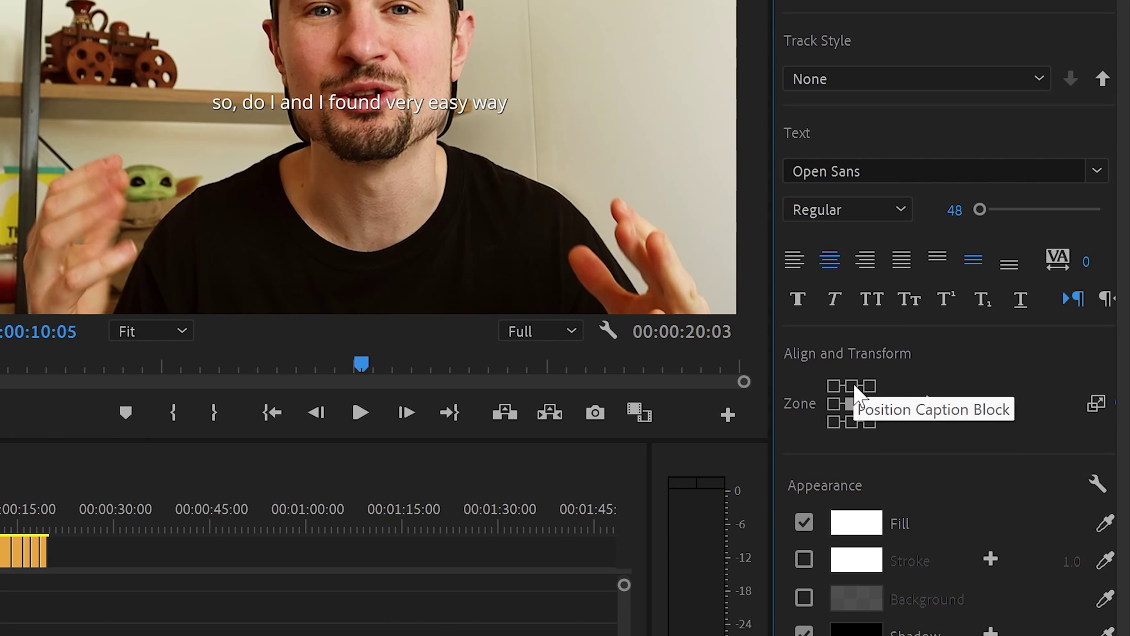
left_click(852, 386)
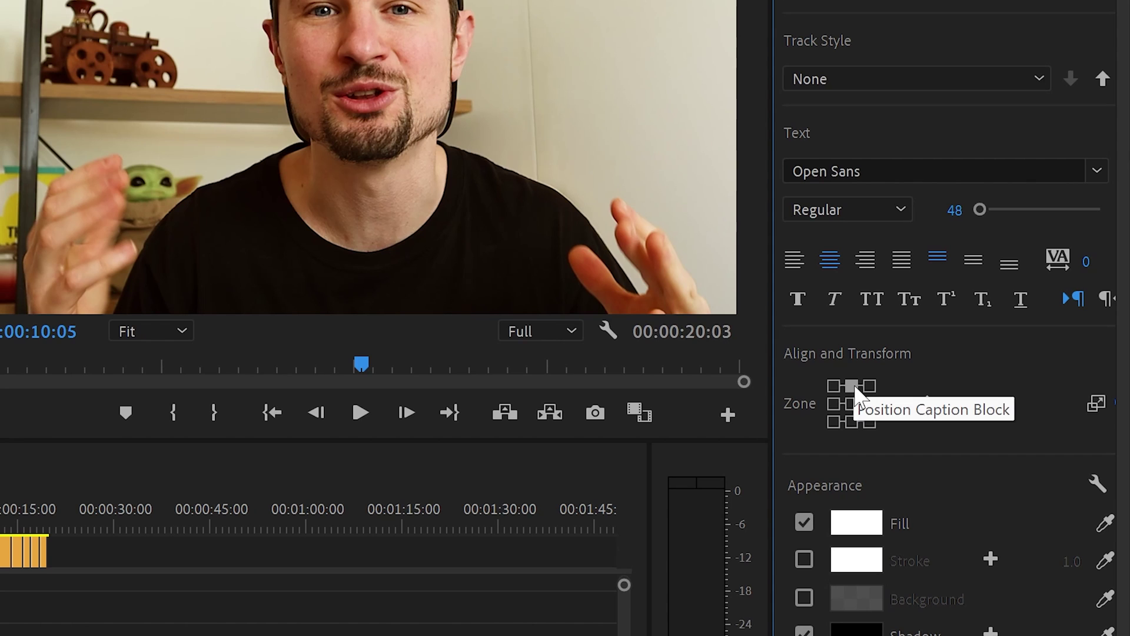
left_click(852, 421)
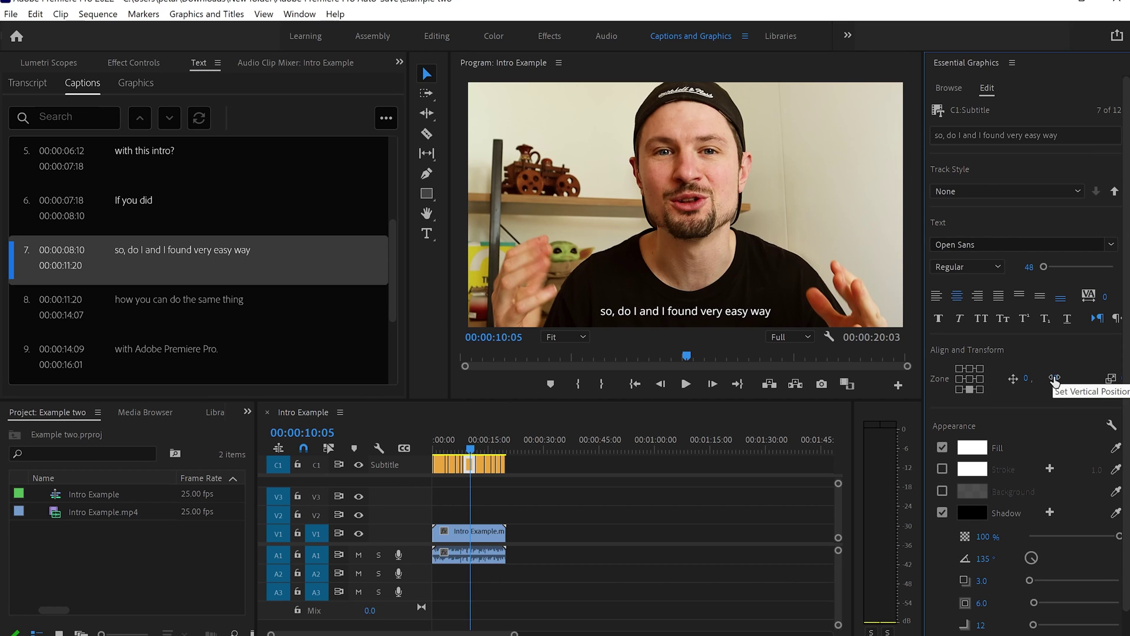
left_click_drag(1054, 378, 991, 382)
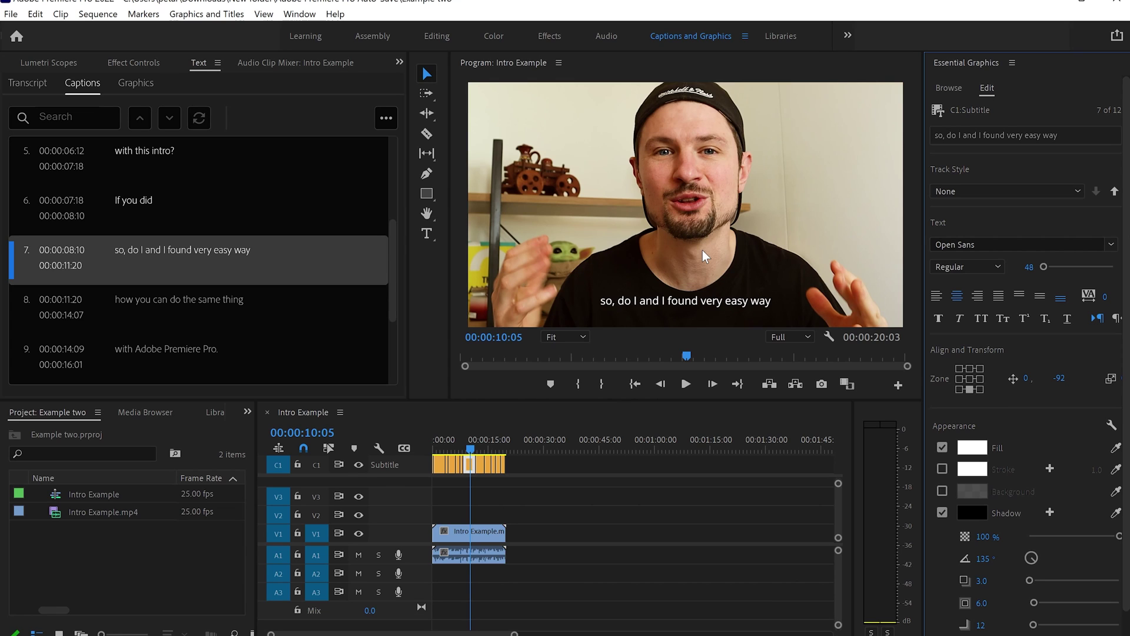
- Colour caption 7 dark red A80C0C, enlarge its text, and select all subtitle clips
left_click(974, 449)
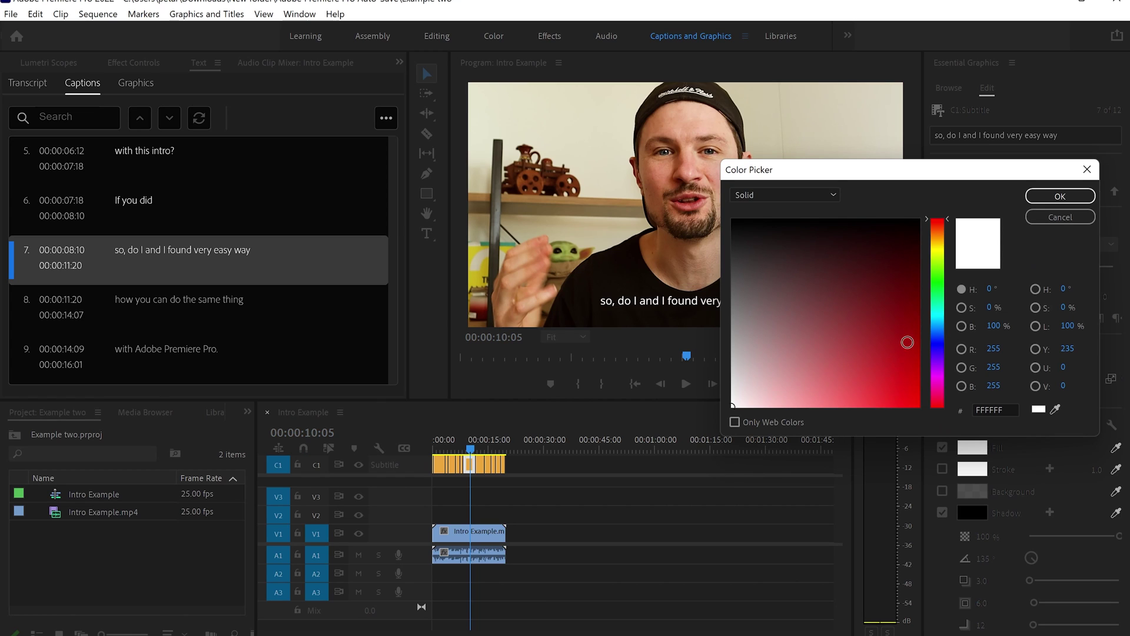
left_click(905, 340)
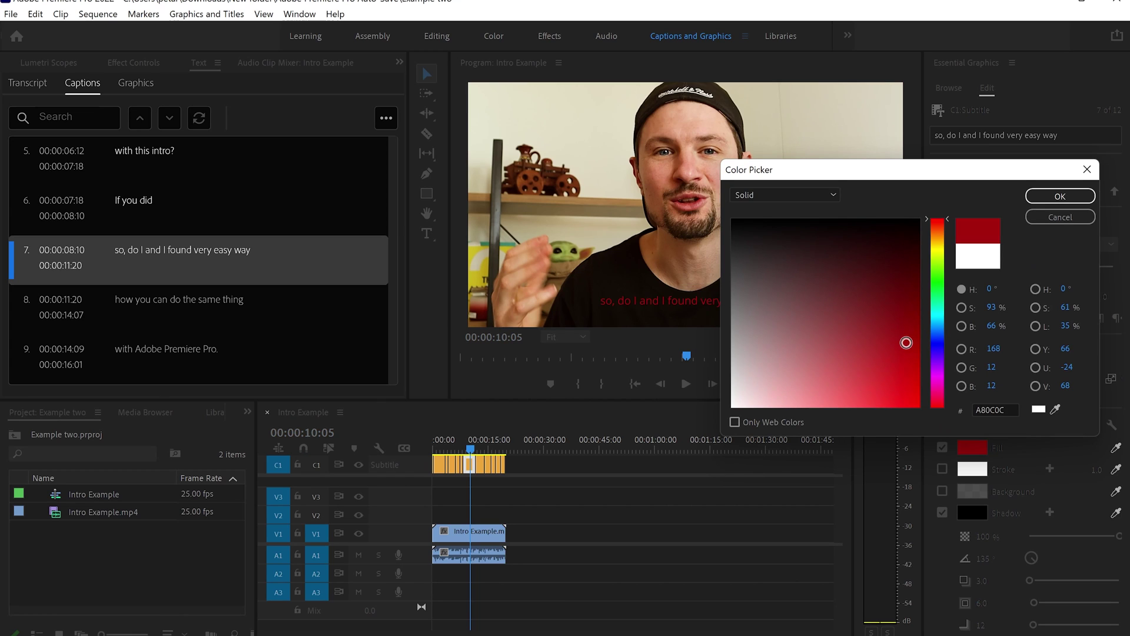
left_click(1040, 200)
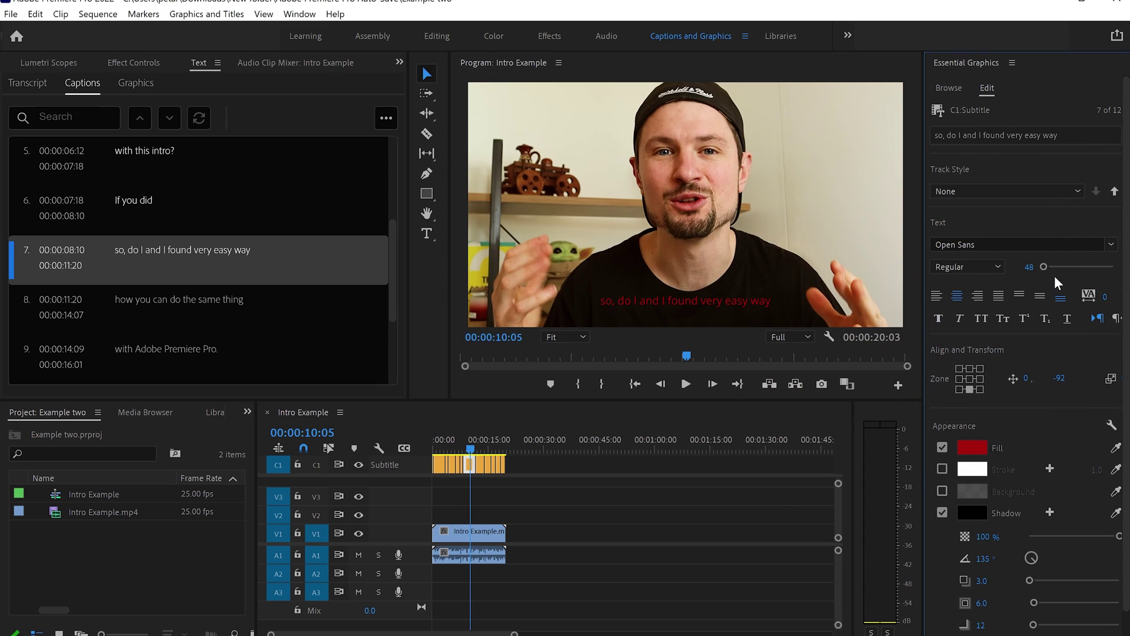
mouse_move(1046, 265)
left_mouse_down()
mouse_move(1055, 269)
mouse_move(1044, 269)
left_mouse_up()
left_click(546, 460)
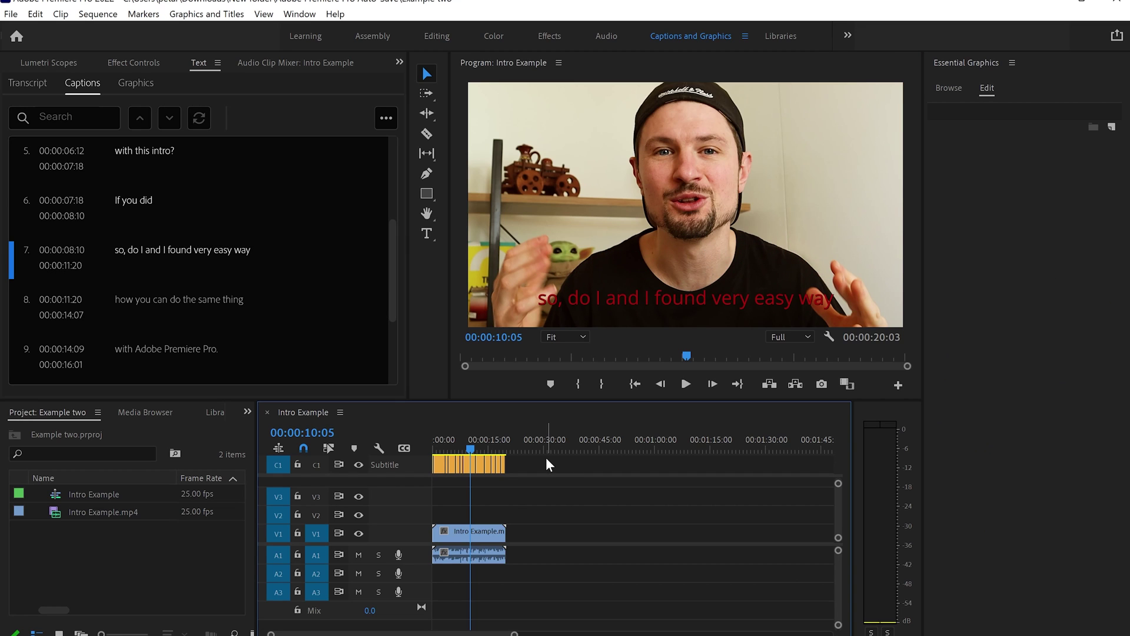
left_click_drag(550, 461, 429, 480)
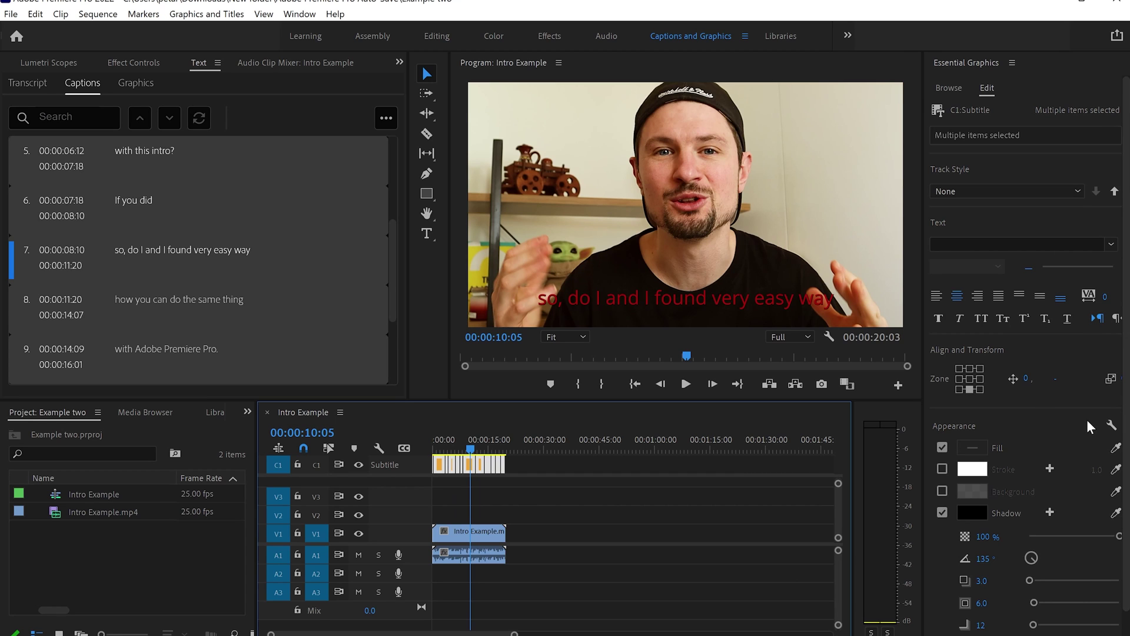
- Set the fill colour of all captions to red AC1A1A
left_click_drag(471, 450, 482, 453)
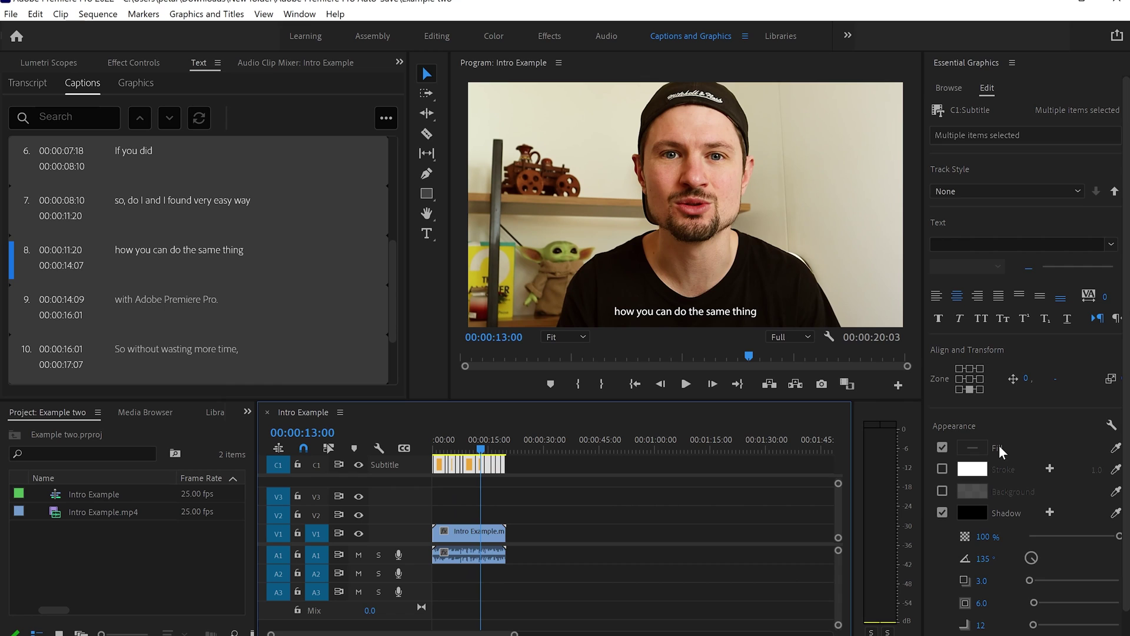
left_click(972, 448)
left_click(877, 298)
left_click(891, 345)
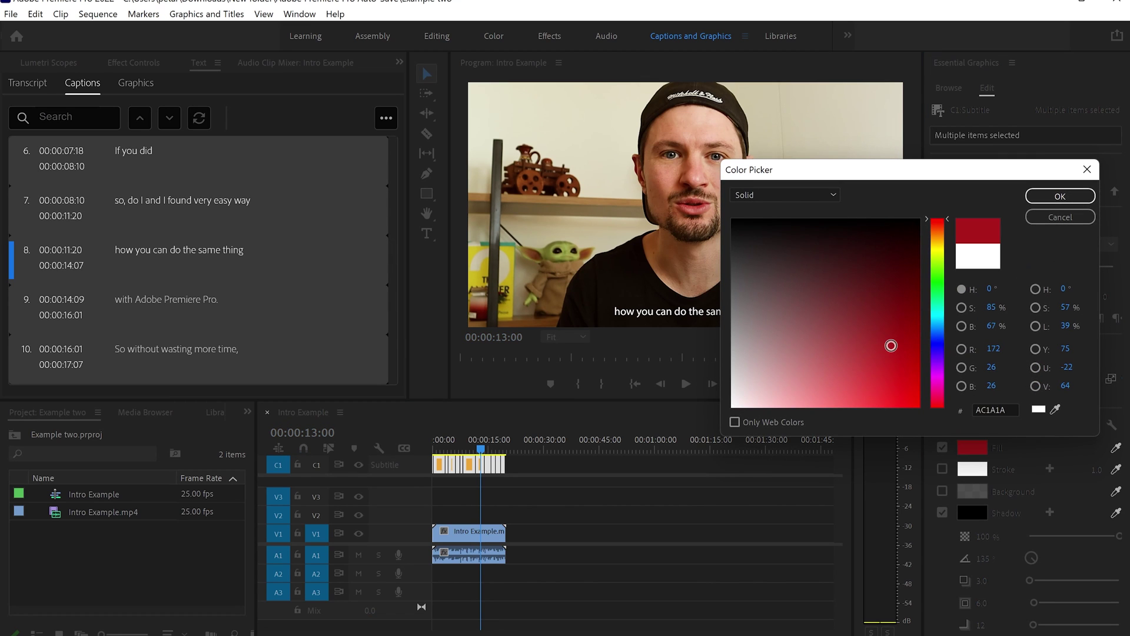
left_click(1060, 196)
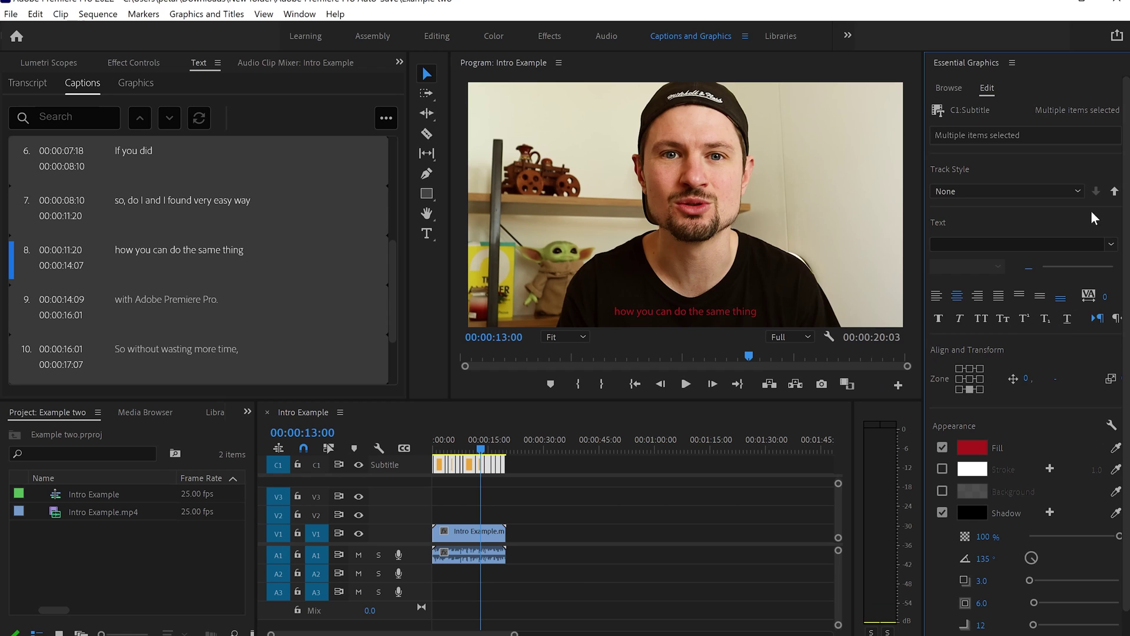
- Set all captions to Railroad Gothic ATF, sized to fit one line, and play from the start
left_click(1110, 244)
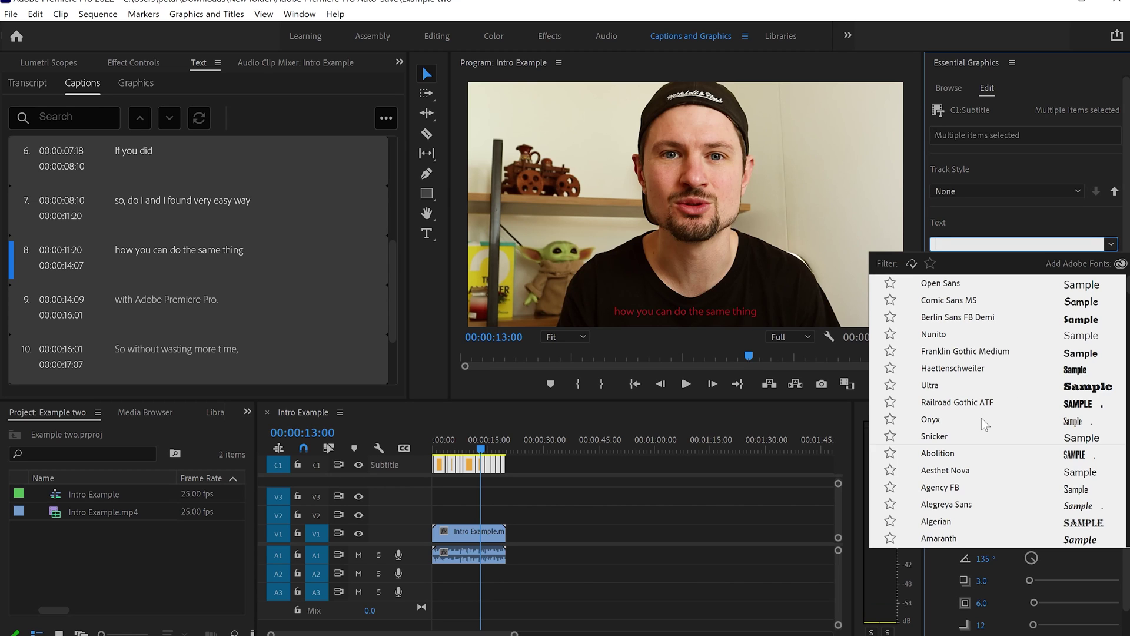
left_click(989, 404)
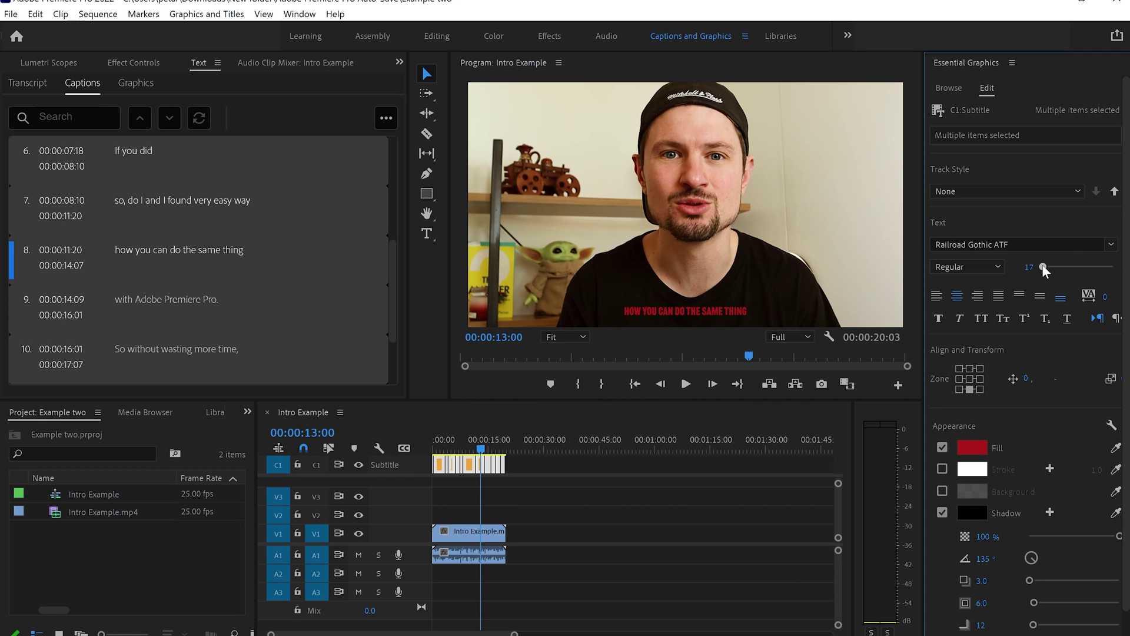
left_click_drag(1044, 263, 1047, 266)
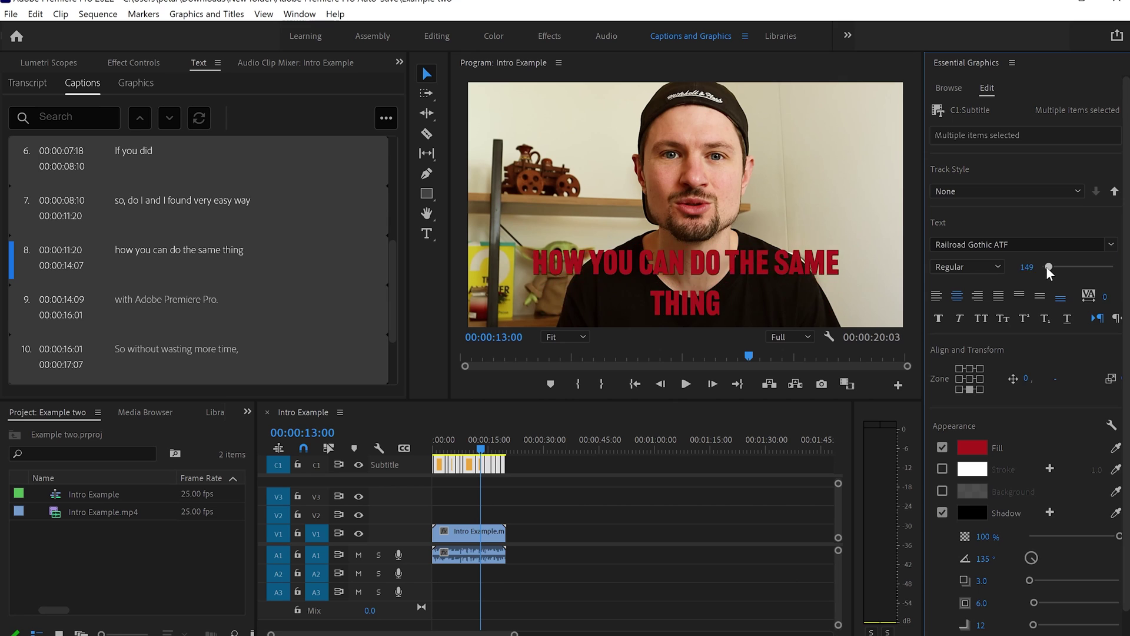
left_click(557, 464)
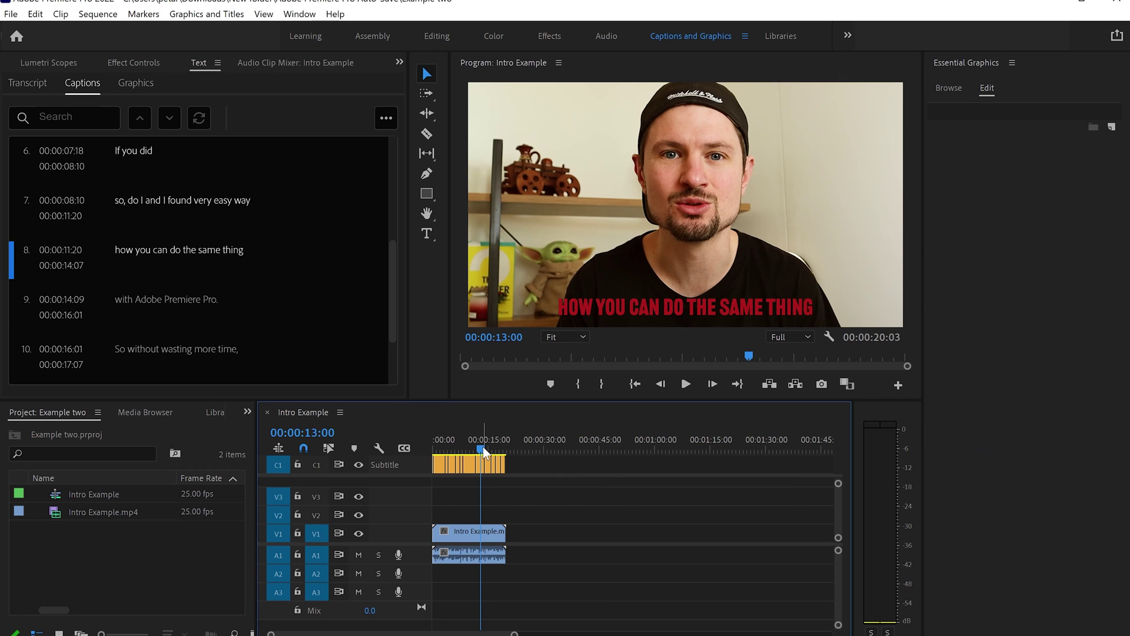
left_click_drag(482, 446, 389, 436)
key("space")
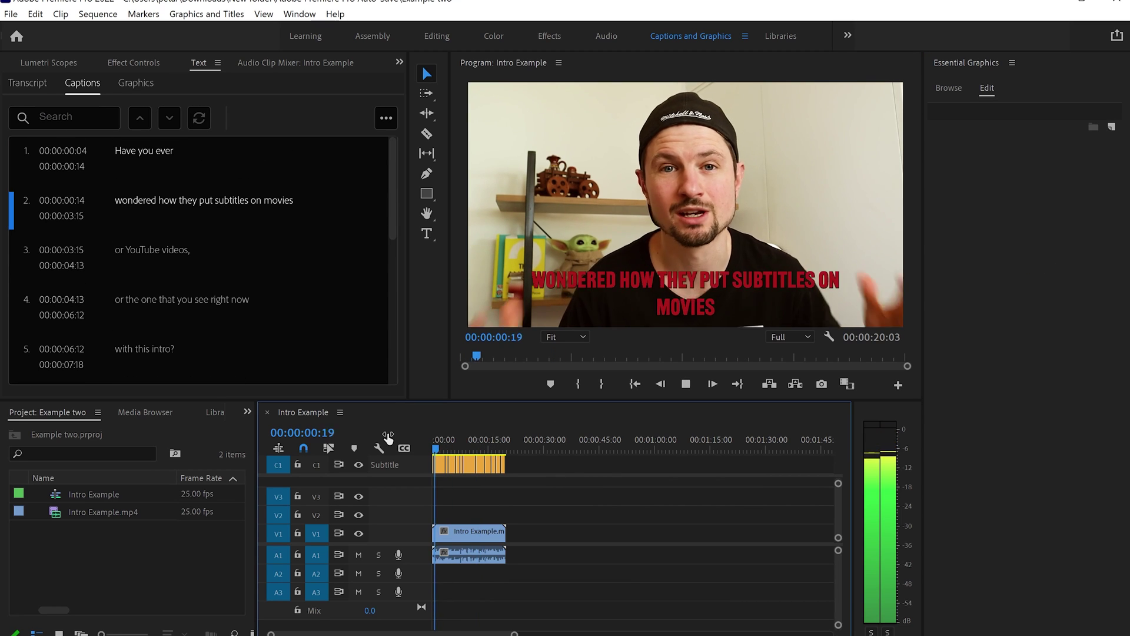